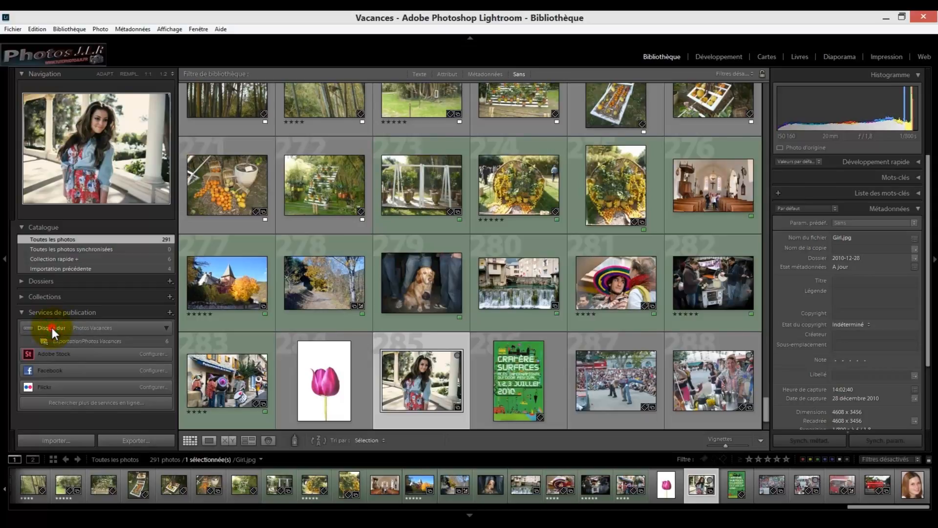
Delete the "Photos Vacances" hard-drive publish service and close the publishing manager
double_click(51, 328)
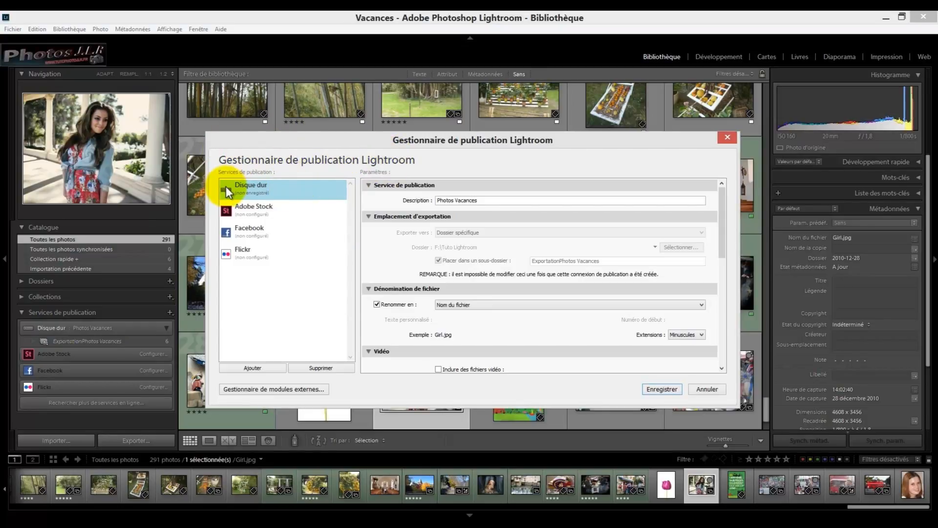
left_click(307, 188)
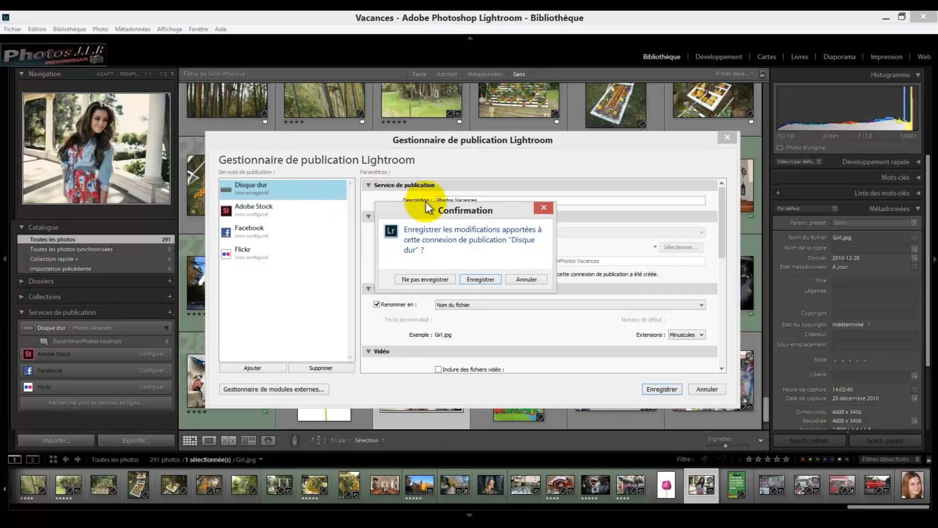
left_click(531, 280)
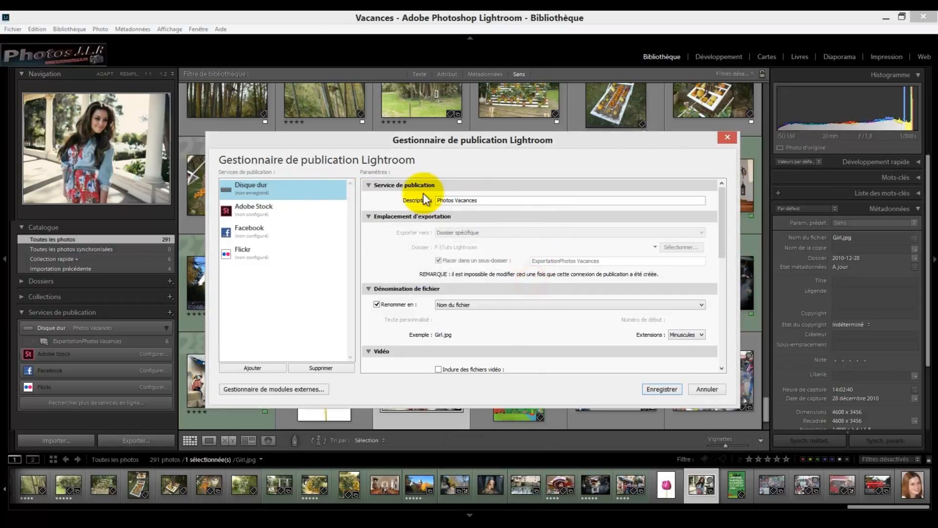
left_click(326, 369)
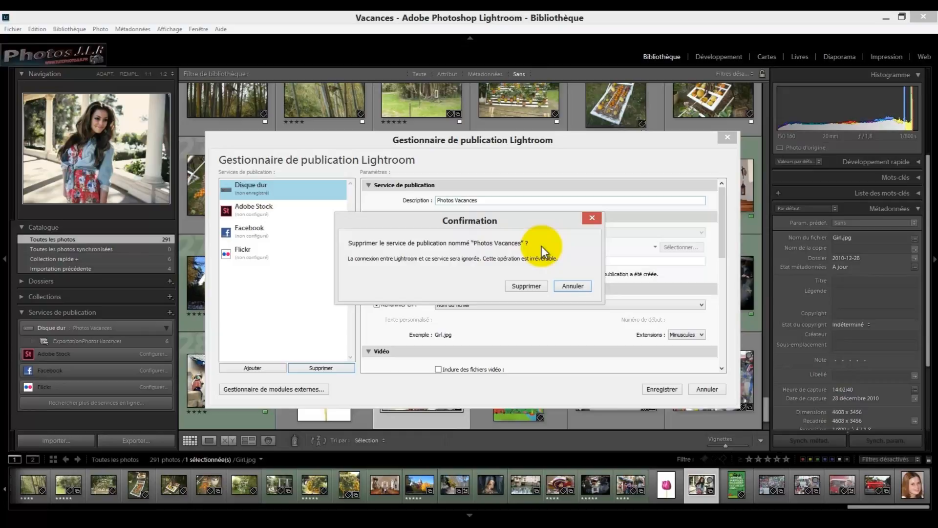
left_click(525, 286)
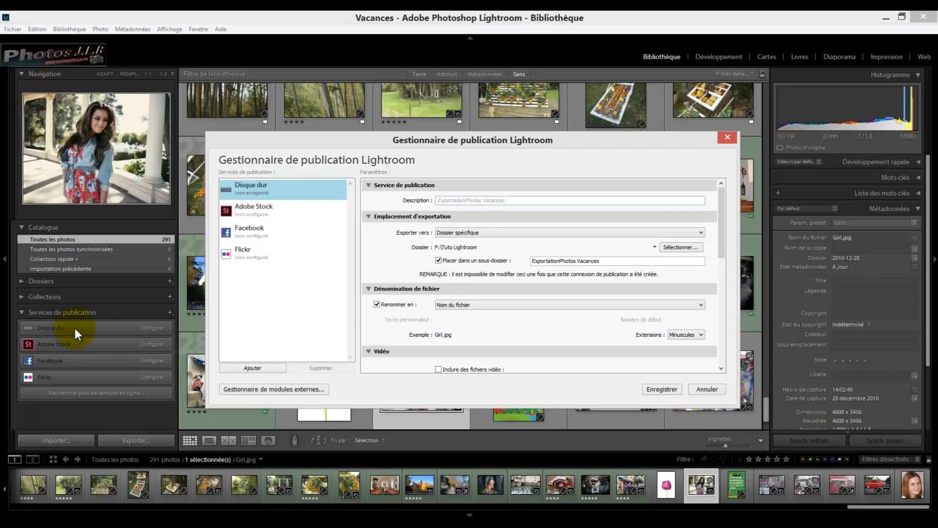
left_click(728, 138)
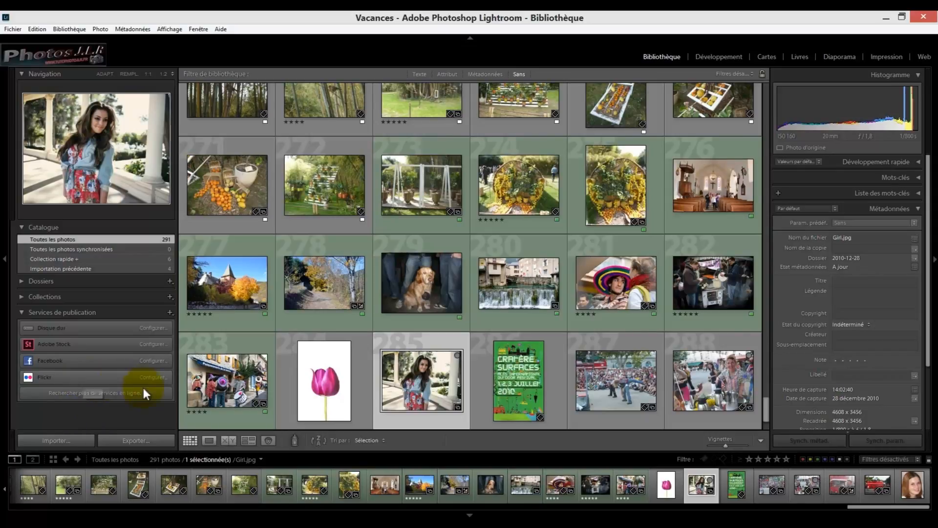
Open the Flickr publish service configuration and search Google for Yahoo in the browser
left_click(155, 377)
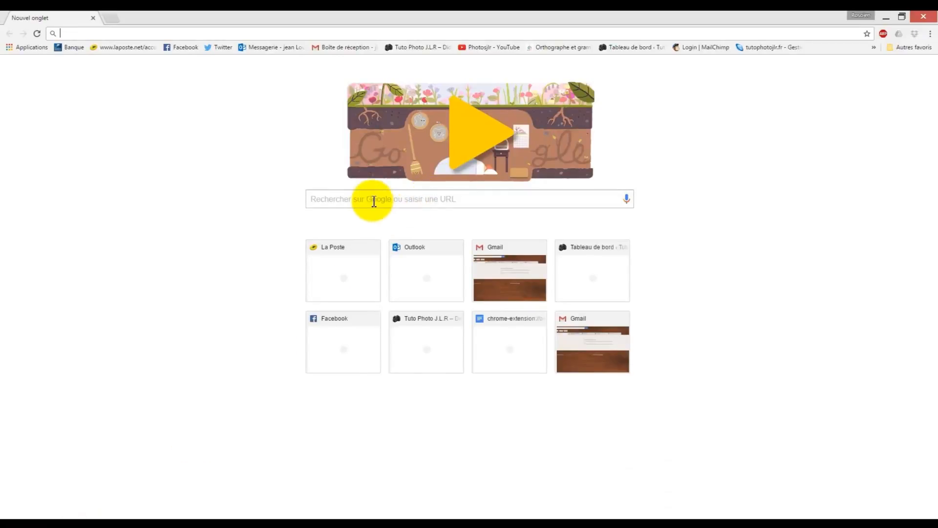
left_click(371, 198)
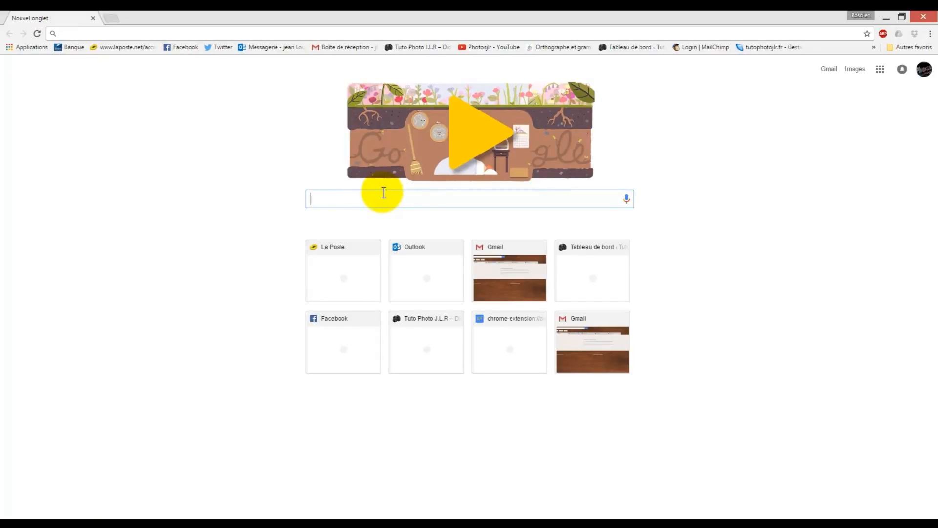
type("Yahoo")
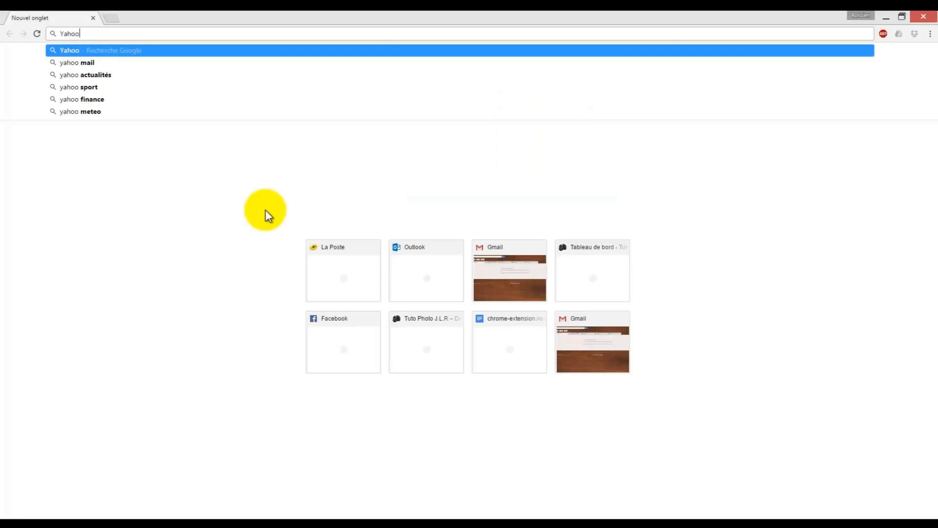
key("Return")
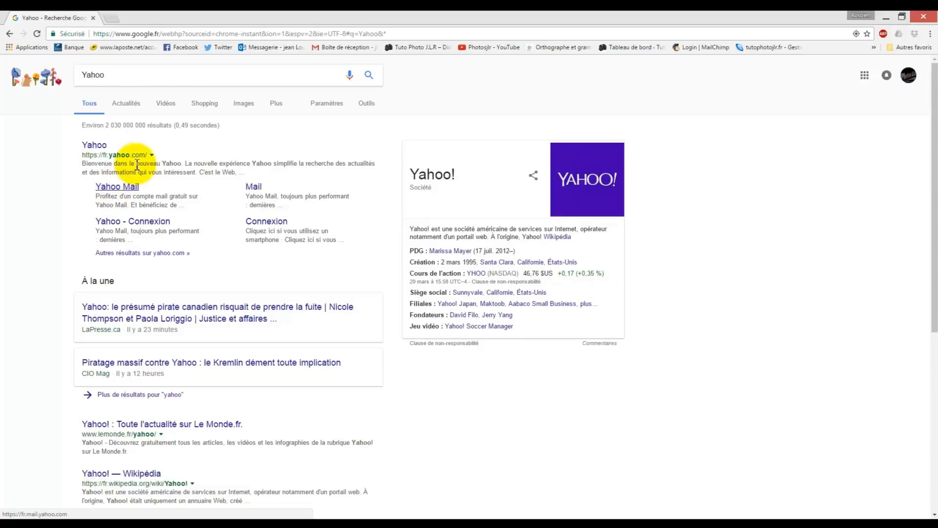
left_click(94, 19)
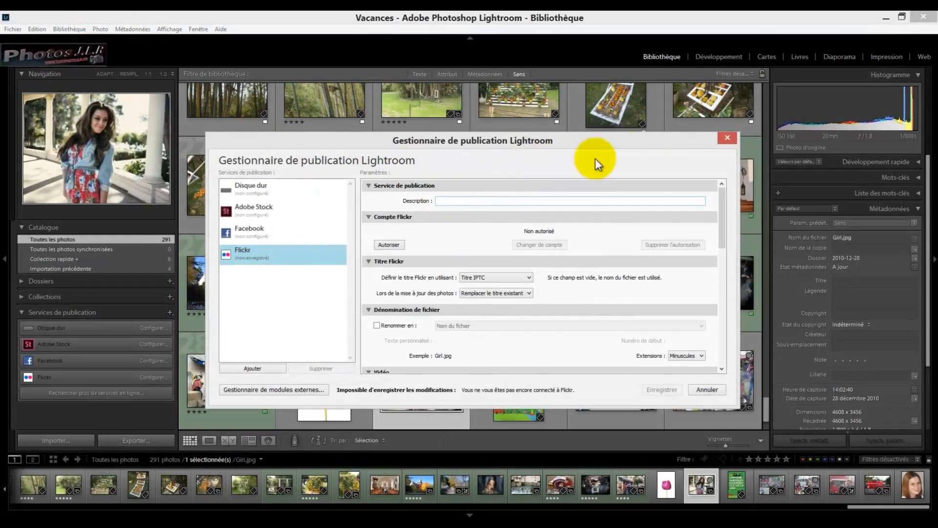
Set the Flickr publish service description to "Photos"
left_click_drag(599, 143, 602, 152)
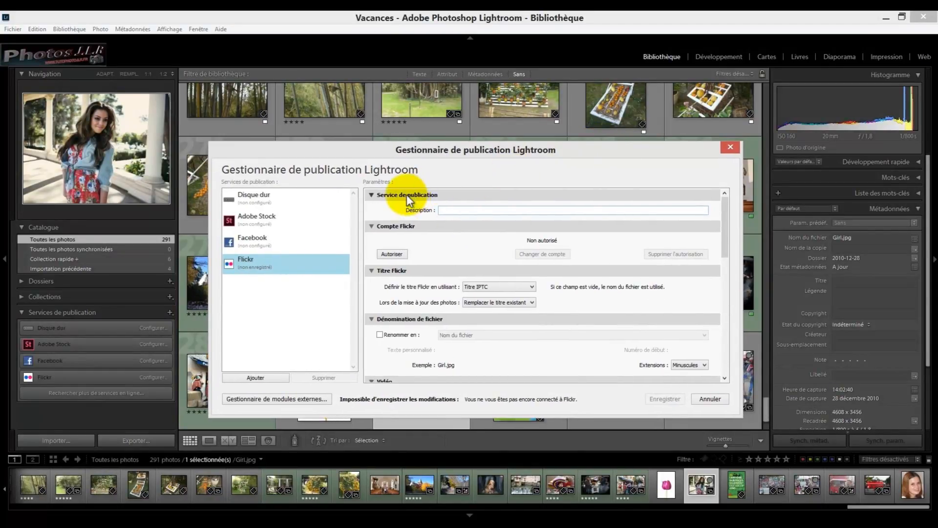
left_click(442, 211)
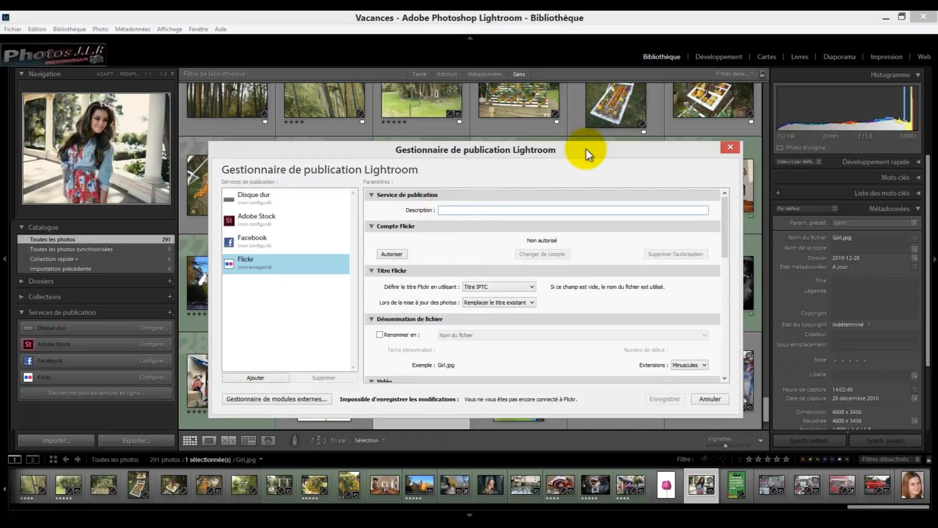
type("Photos")
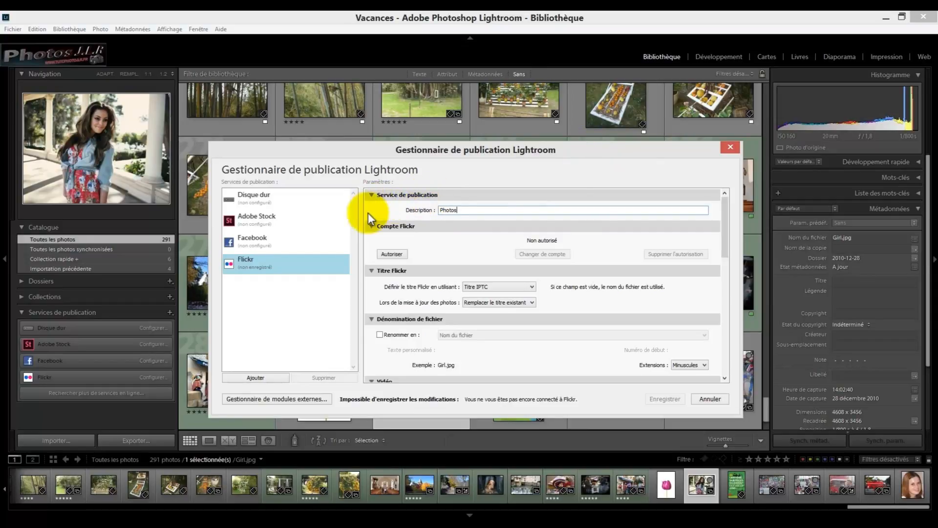
Authorize Lightroom to access the Flickr account through the Flickr website and confirm completion
left_click(391, 254)
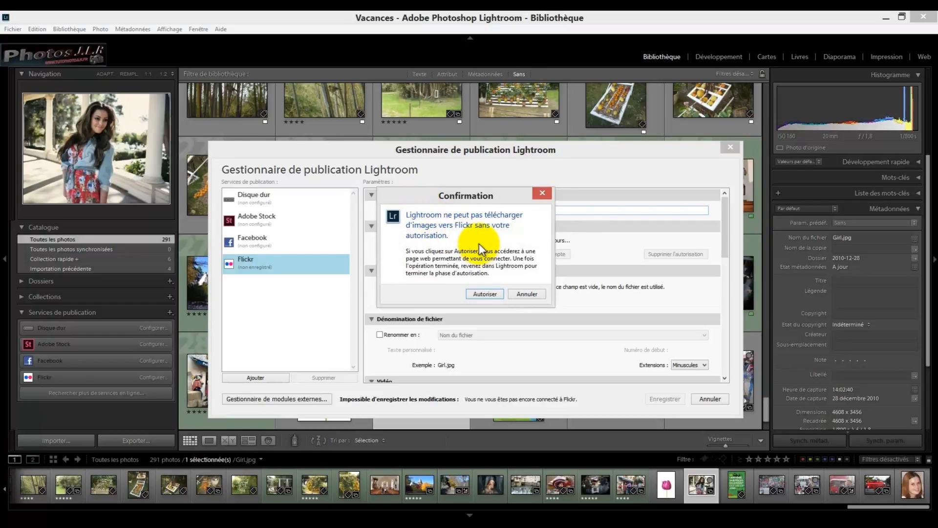
left_click(487, 293)
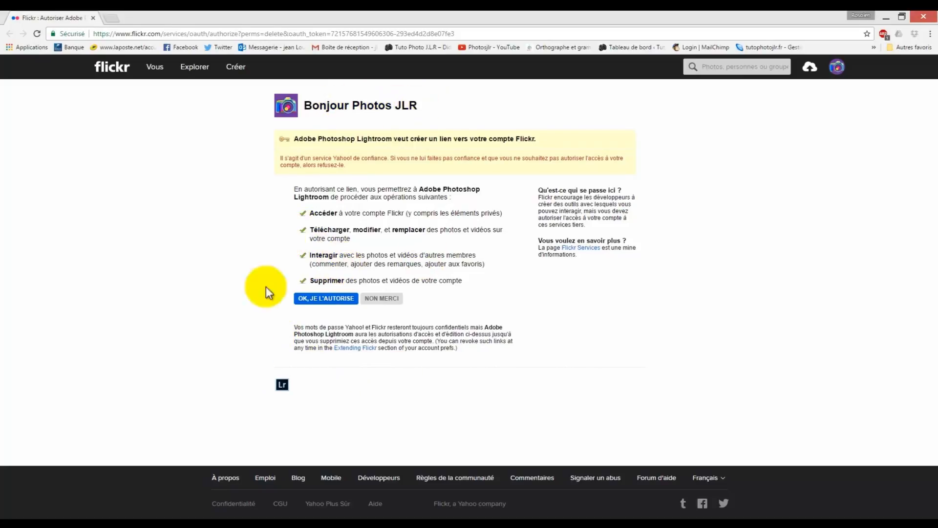
left_click(323, 301)
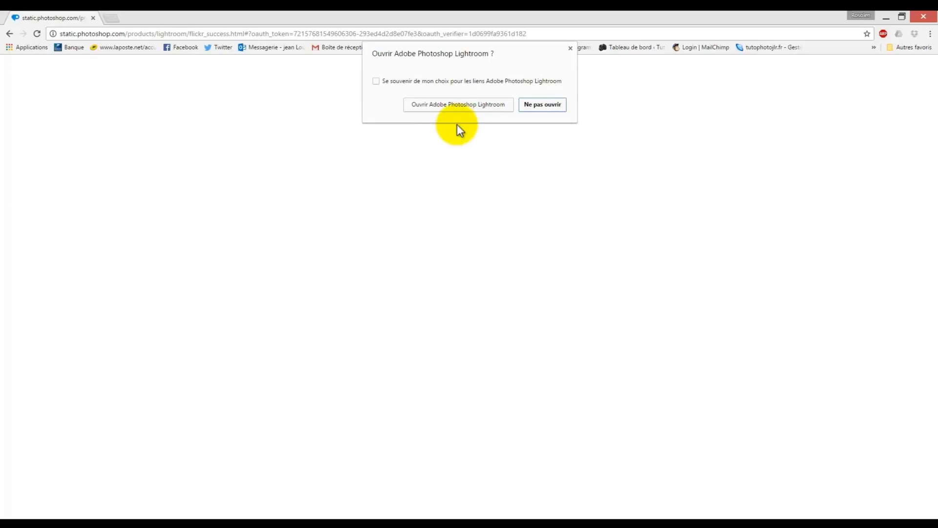
left_click(444, 104)
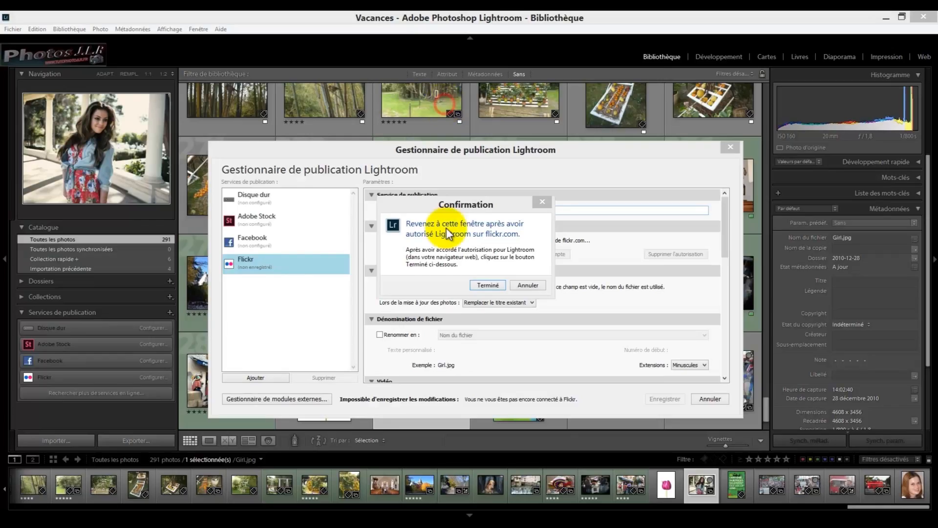
left_click(488, 285)
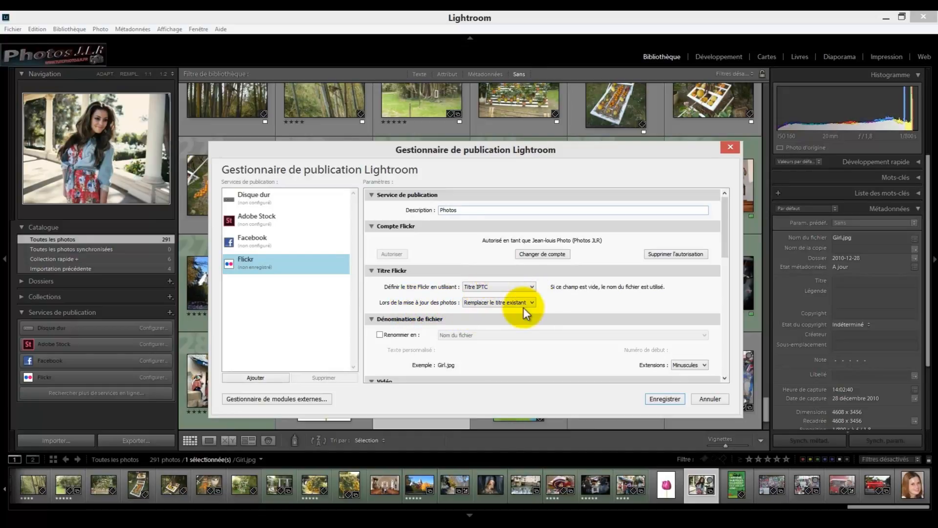
Turn off including video files in the Flickr service settings
left_click_drag(726, 233, 729, 263)
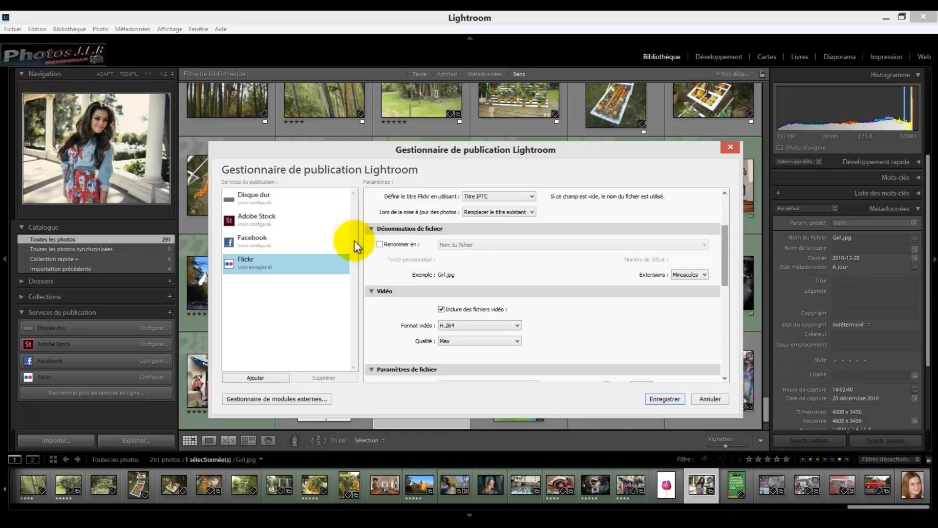
left_click_drag(727, 260, 725, 290)
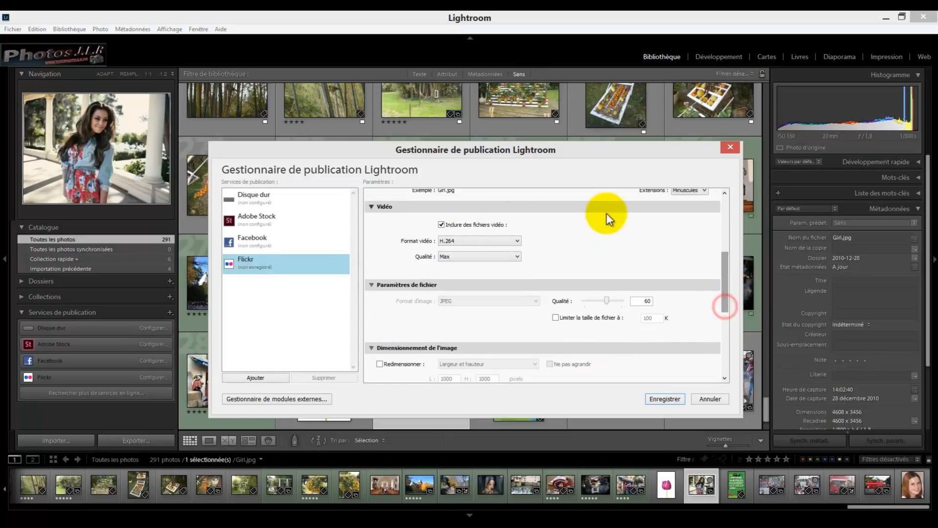
left_click(441, 224)
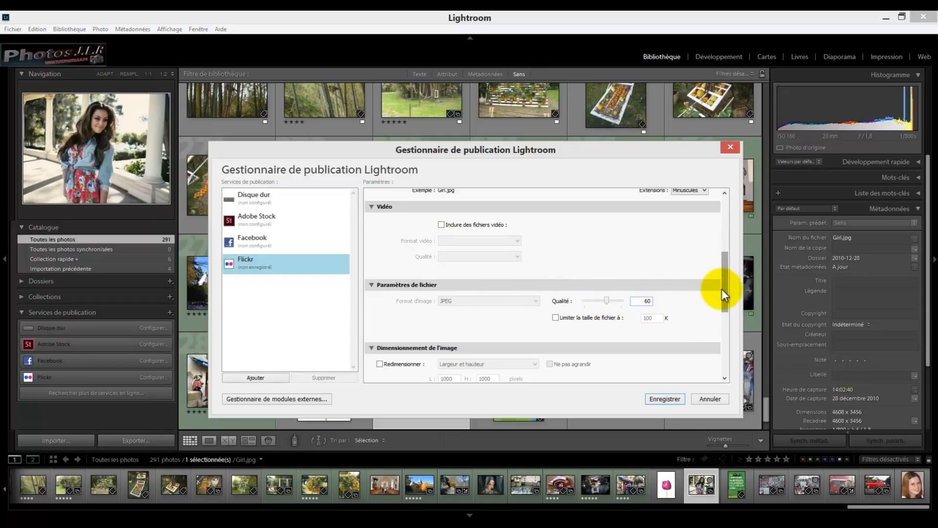
Enable output sharpening for screen, keep the upload type as Photo, and save the Flickr service
left_click_drag(722, 289, 722, 333)
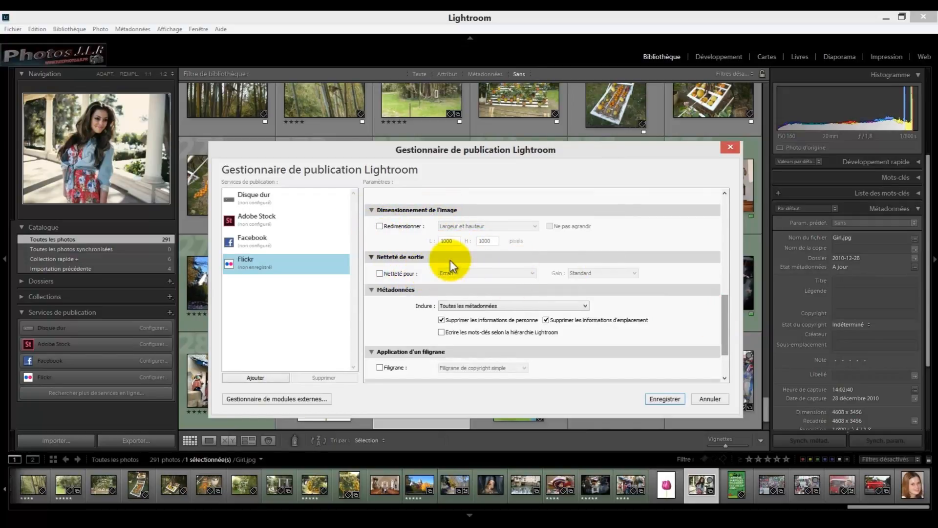
left_click(380, 273)
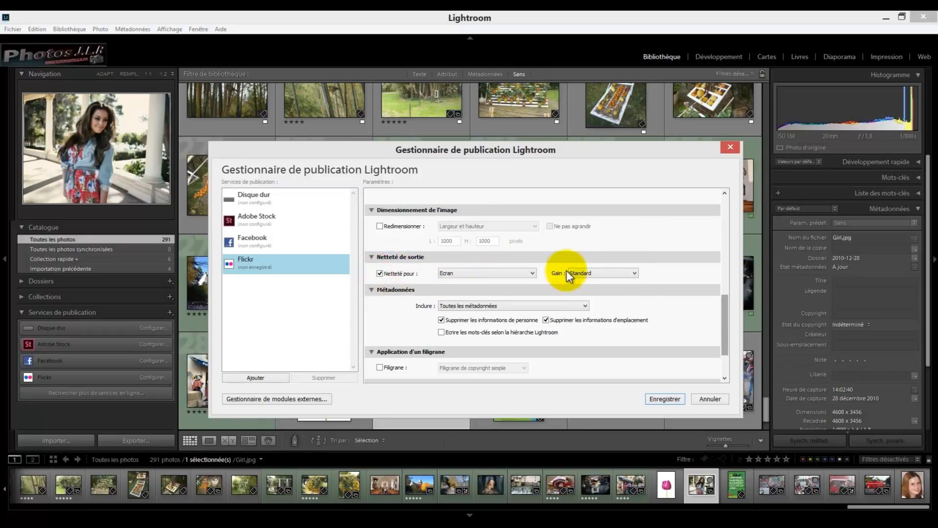
left_click_drag(728, 316, 731, 335)
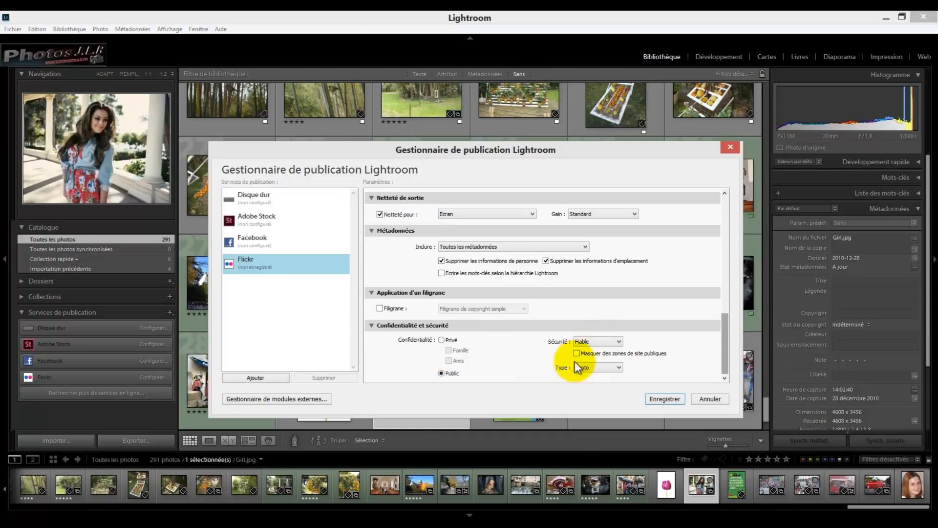
left_click(620, 368)
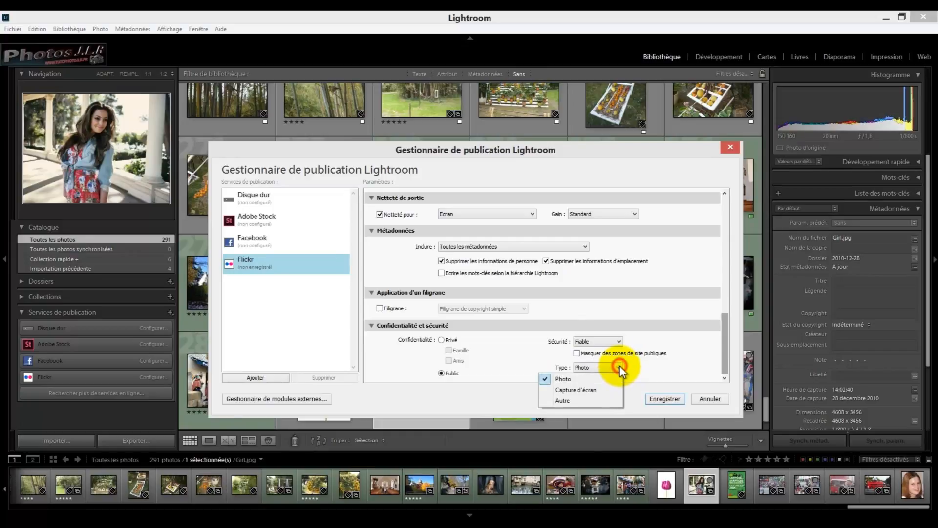
left_click(564, 378)
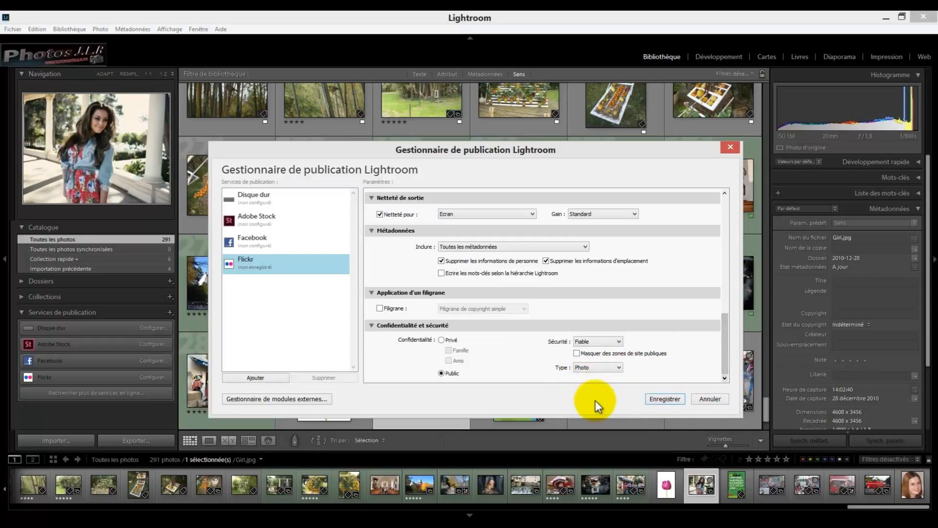
left_click(665, 399)
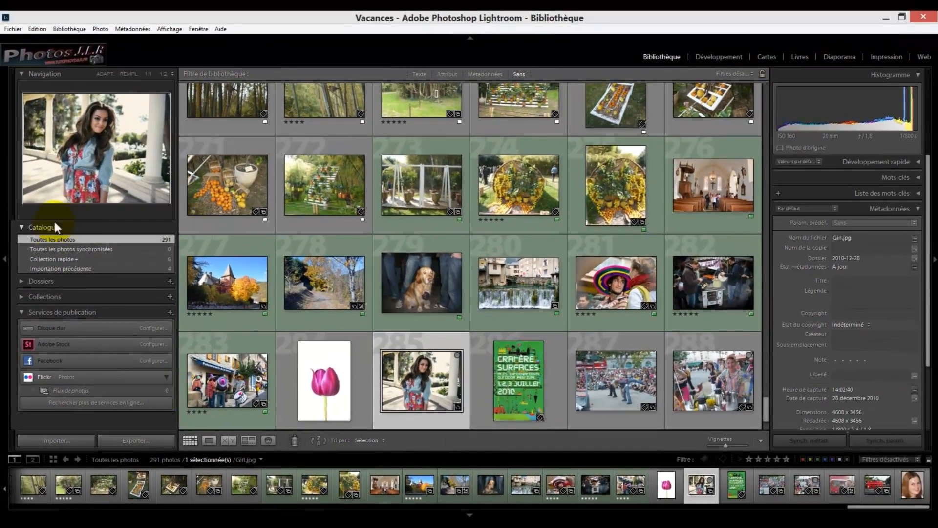
Select all photos in the Quick Collection and add them to the Flickr Photostream collection
left_click(151, 259)
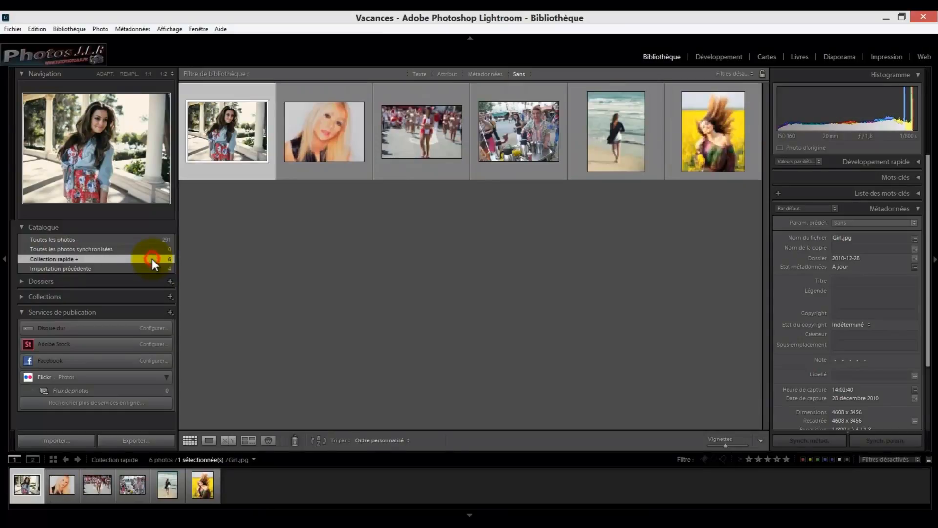
left_click(234, 208)
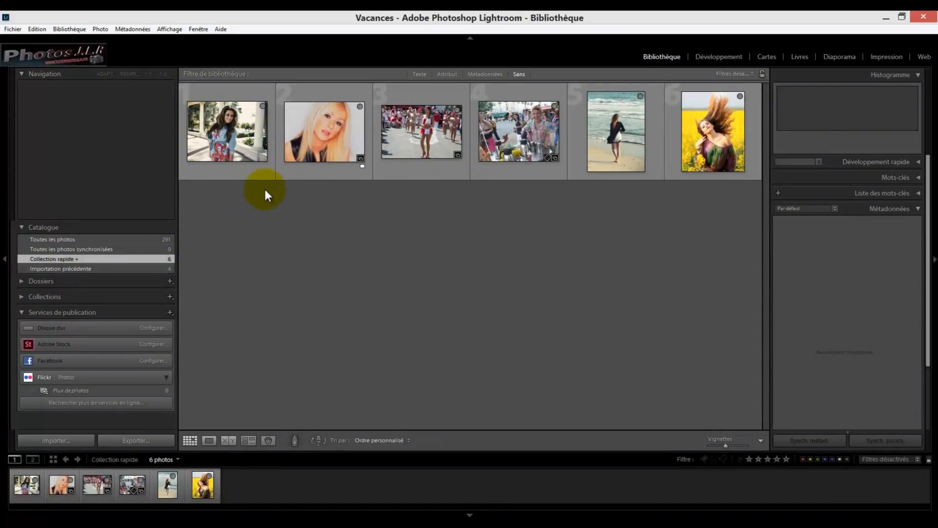
left_click(241, 149)
key("ctrl+a")
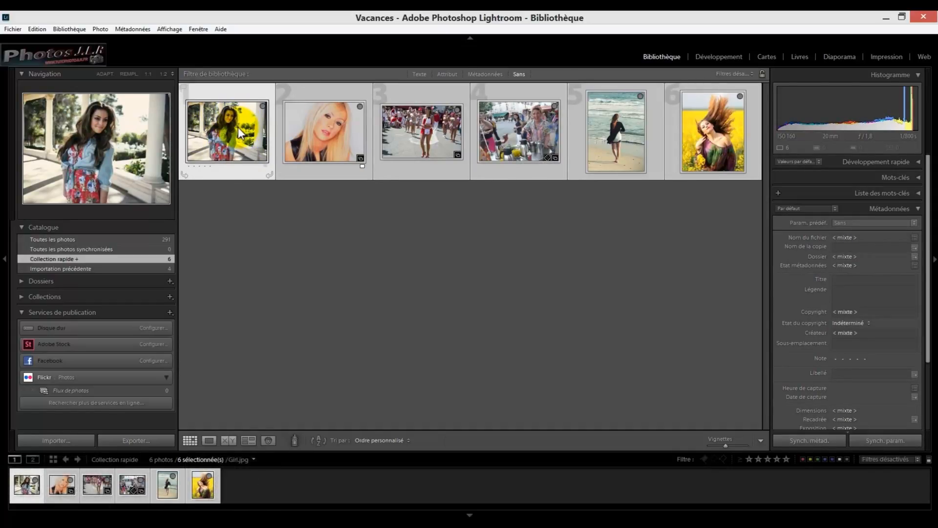
left_click_drag(238, 127, 99, 385)
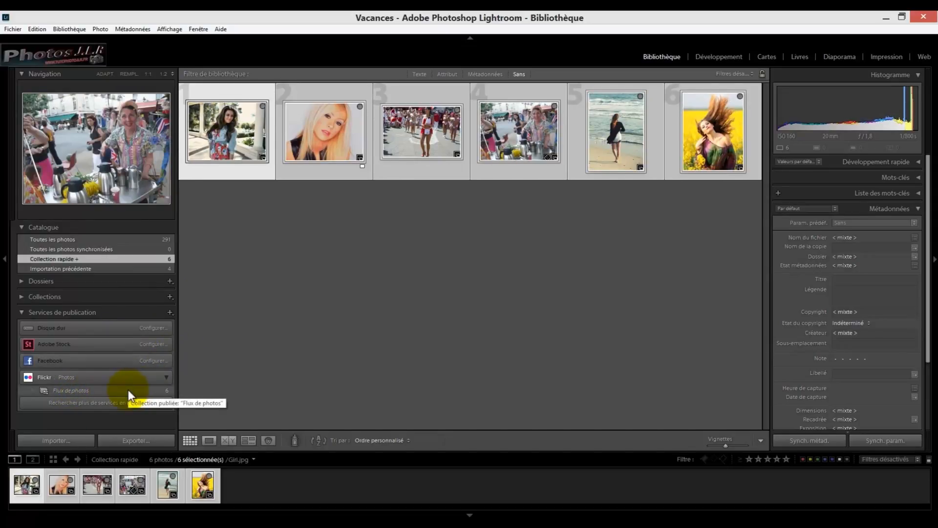
Publish the Photostream's new photos to Flickr and switch to the browser window
left_click(98, 391)
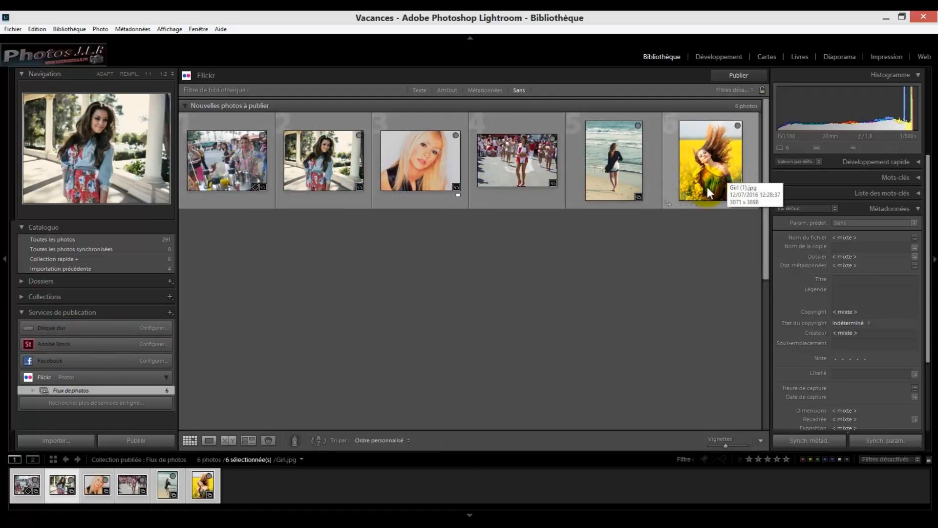
left_click(739, 76)
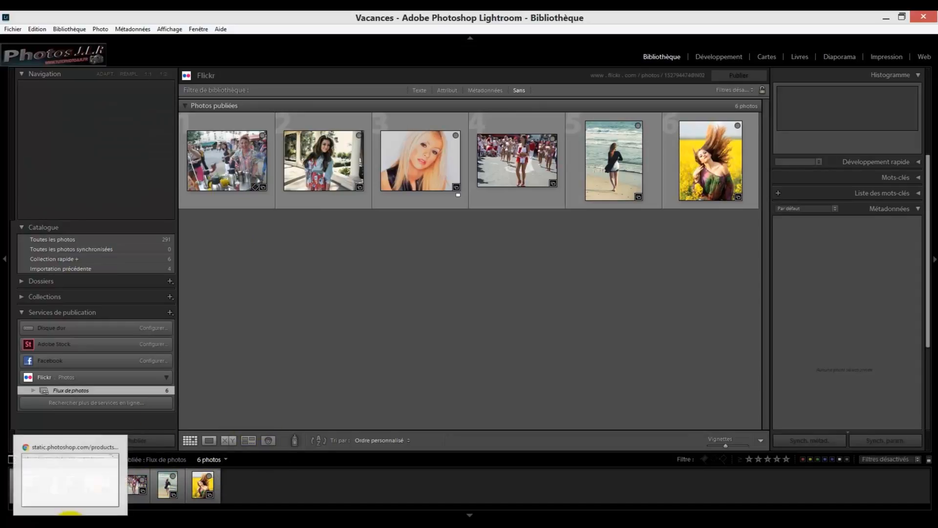
left_click(70, 521)
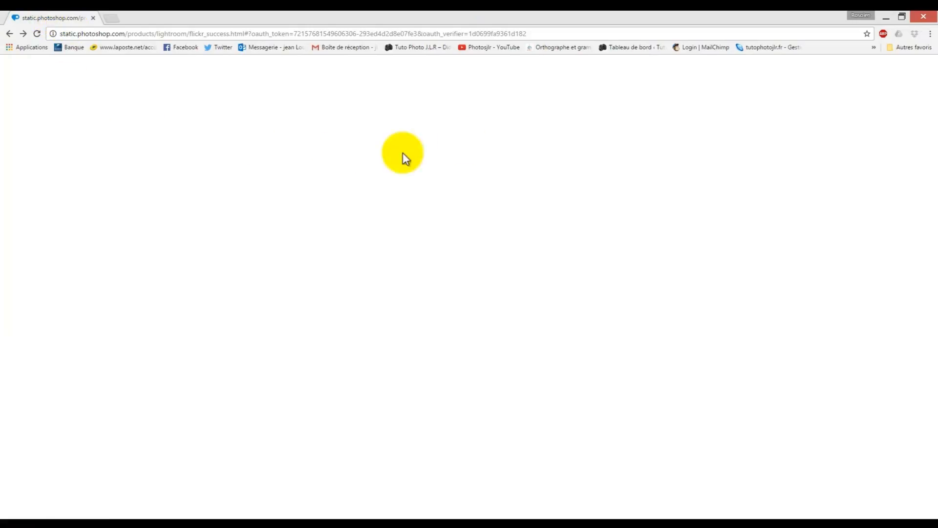
Open the Flickr camera roll bookmark in the browser, review the uploaded photos, and close the tab
left_click(891, 48)
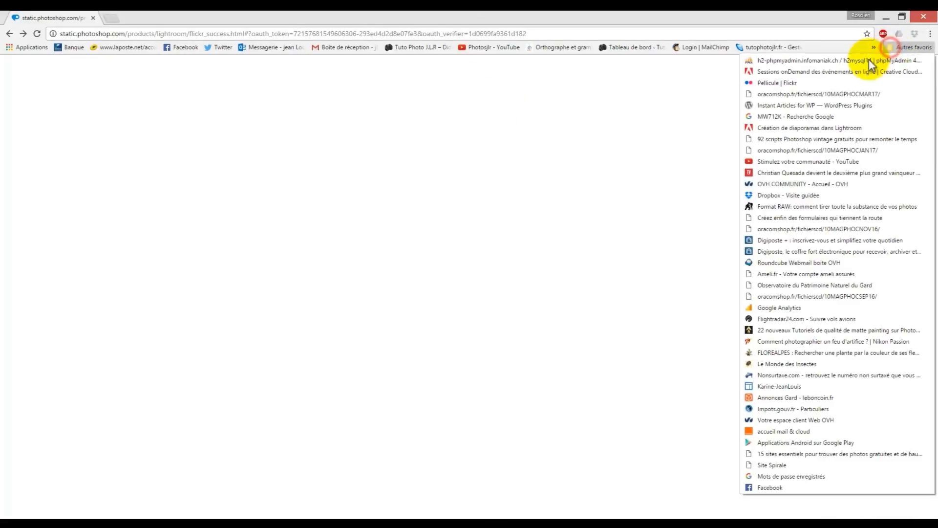
left_click(776, 82)
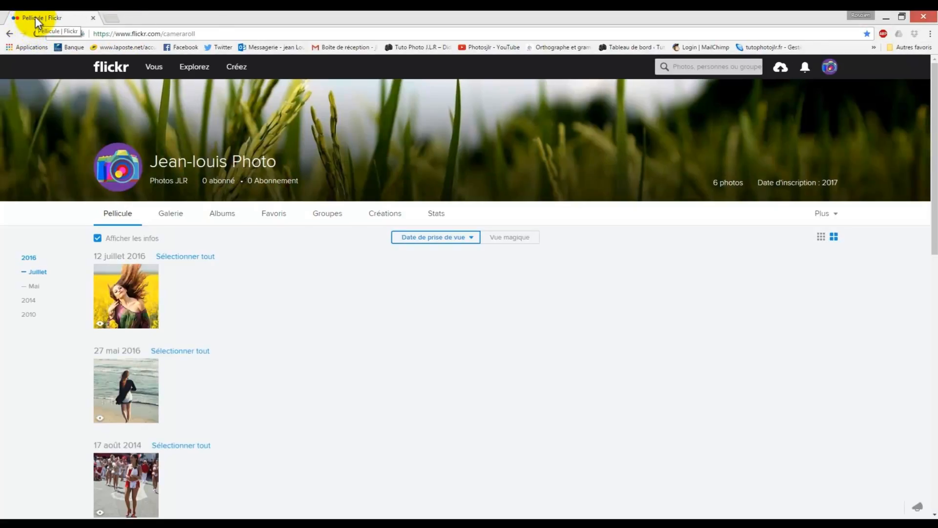
scroll(194, 171, "down", 2)
scroll(242, 193, "up", 2)
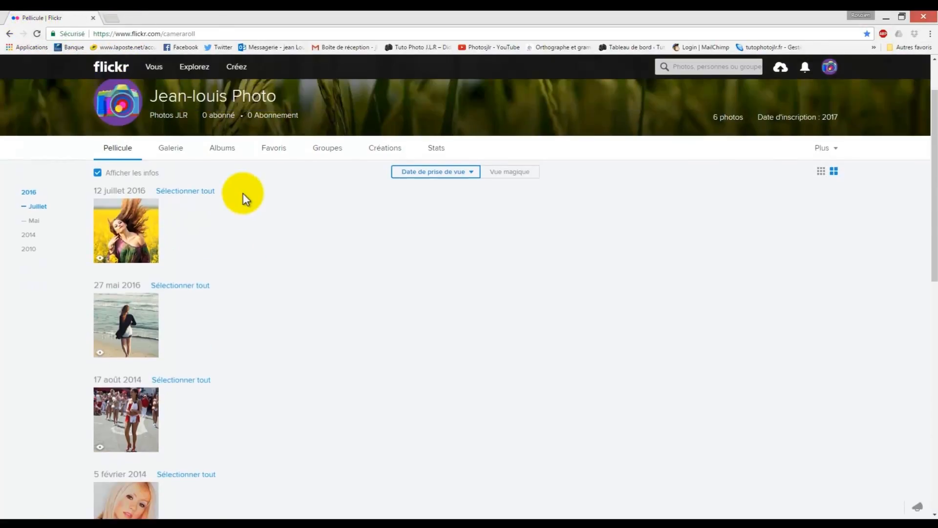
scroll(270, 252, "down", 5)
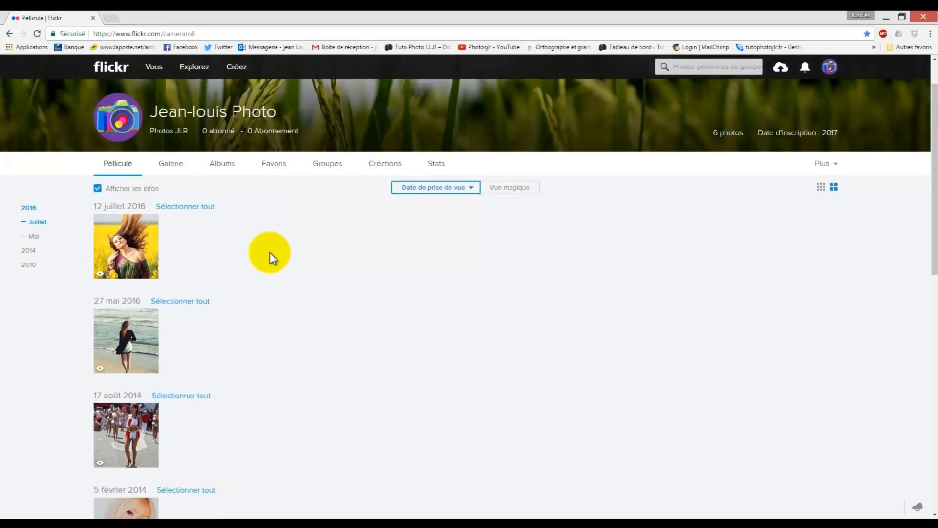
scroll(270, 252, "down", 2)
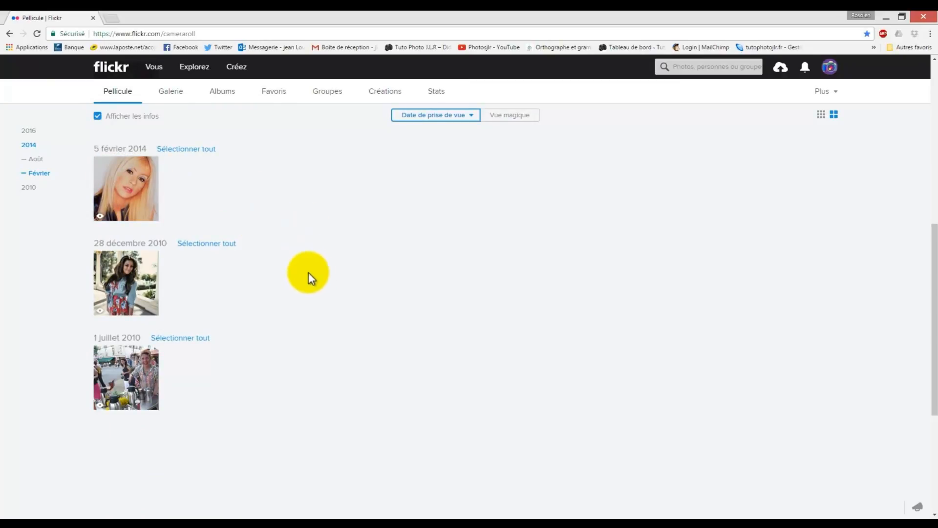
scroll(332, 288, "up", 5)
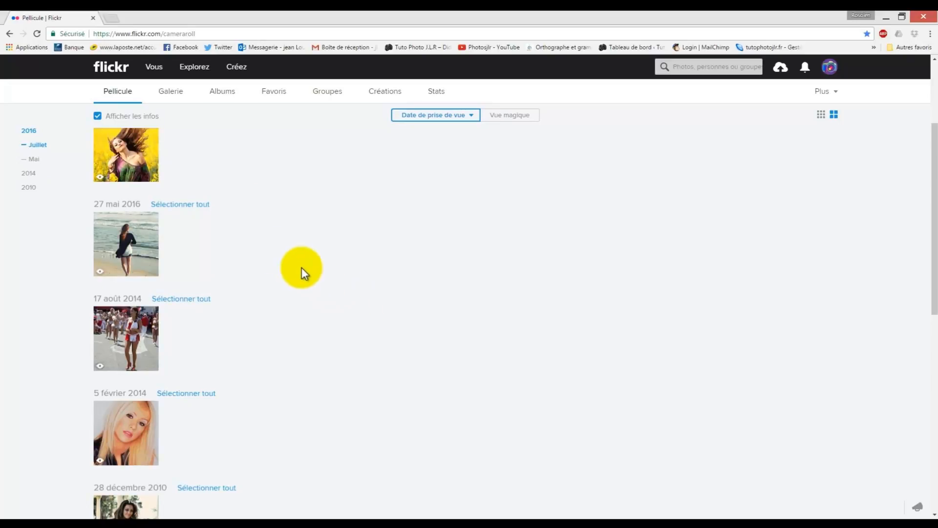
left_click(93, 18)
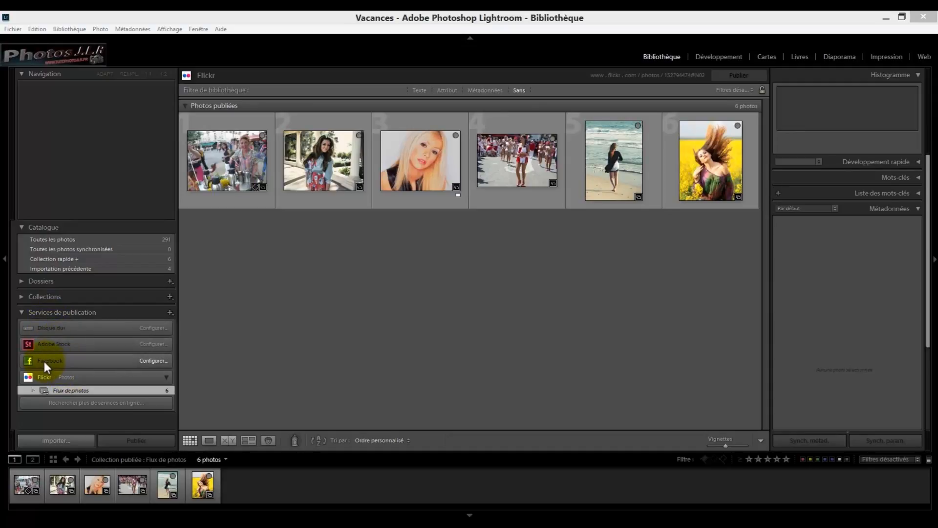
Open the Facebook publish service settings, look through its options, and close the dialog
left_click(153, 359)
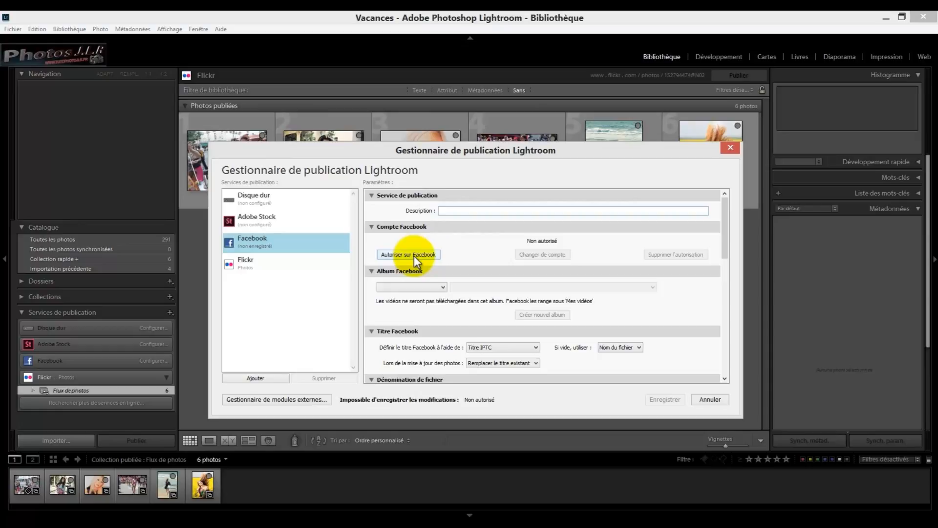
left_click_drag(725, 228, 728, 335)
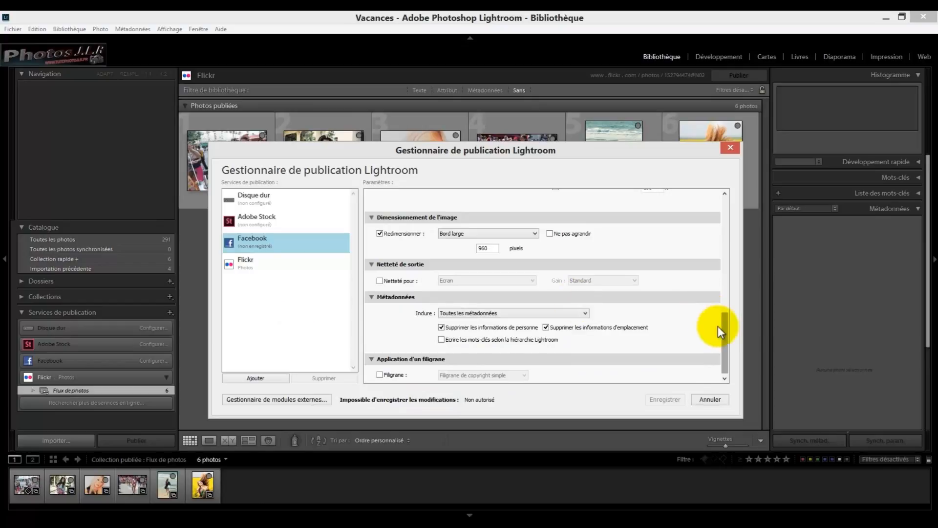
left_click_drag(722, 332, 733, 186)
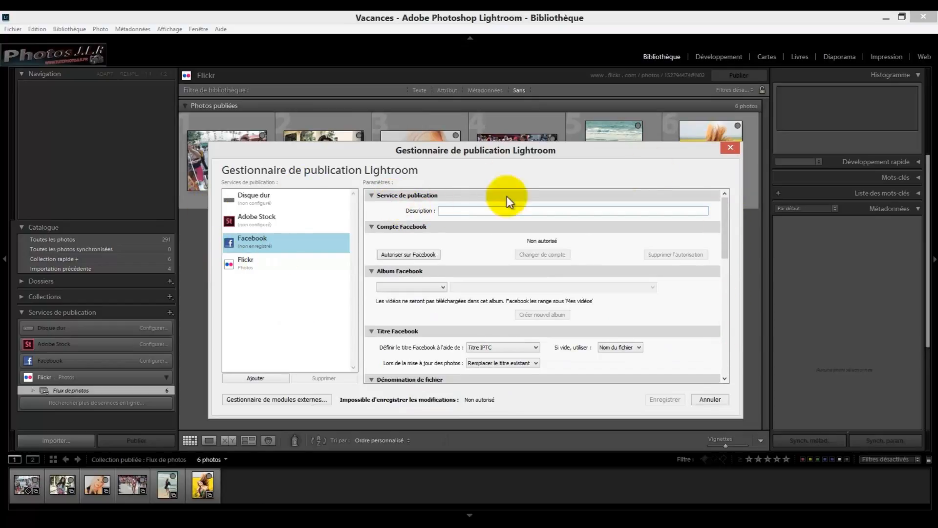
left_click(730, 147)
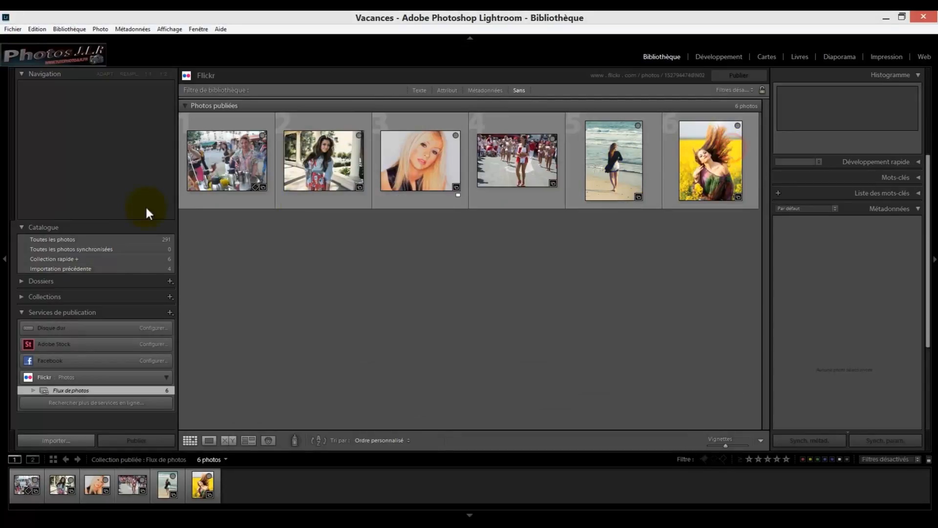
Open the Adobe Stock publish service settings, view the linked Adobe Stock website, and close that browser tab
left_click(154, 344)
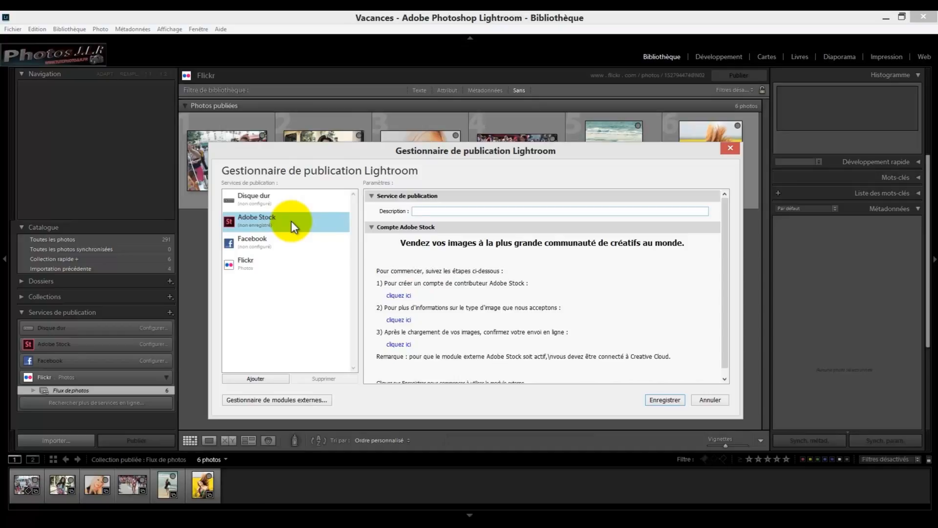
left_click(419, 211)
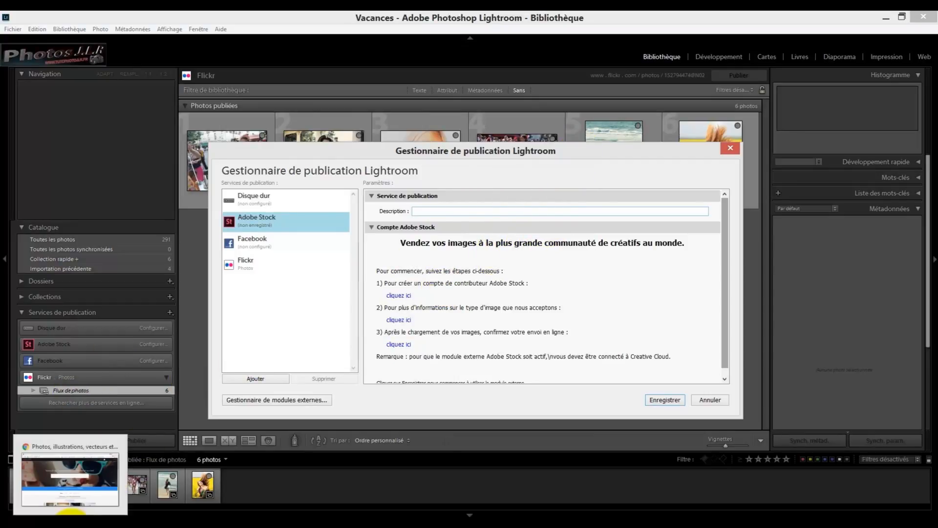
left_click(66, 514)
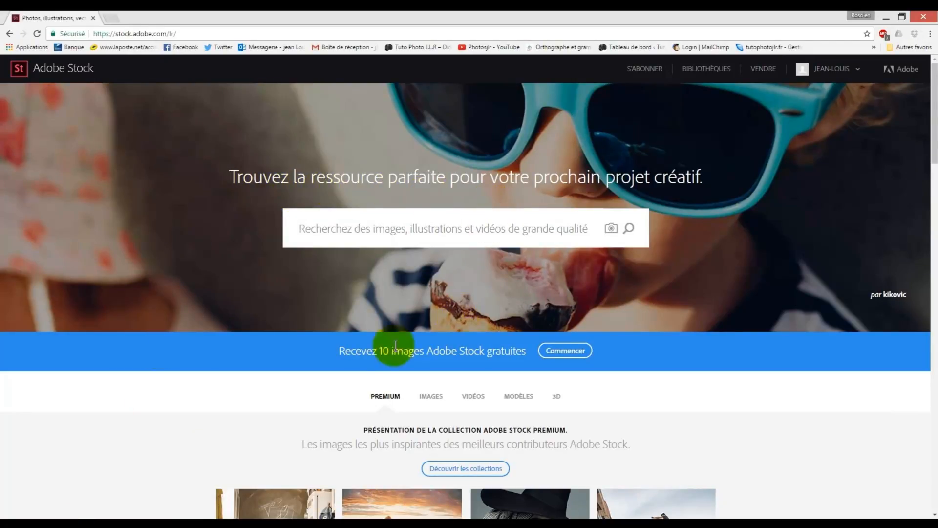
scroll(806, 421, "down", 8)
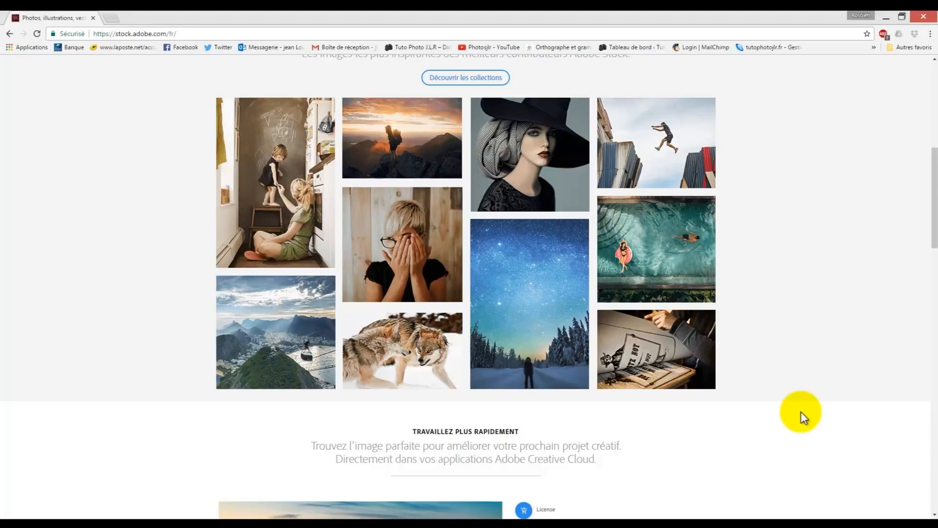
left_click(93, 19)
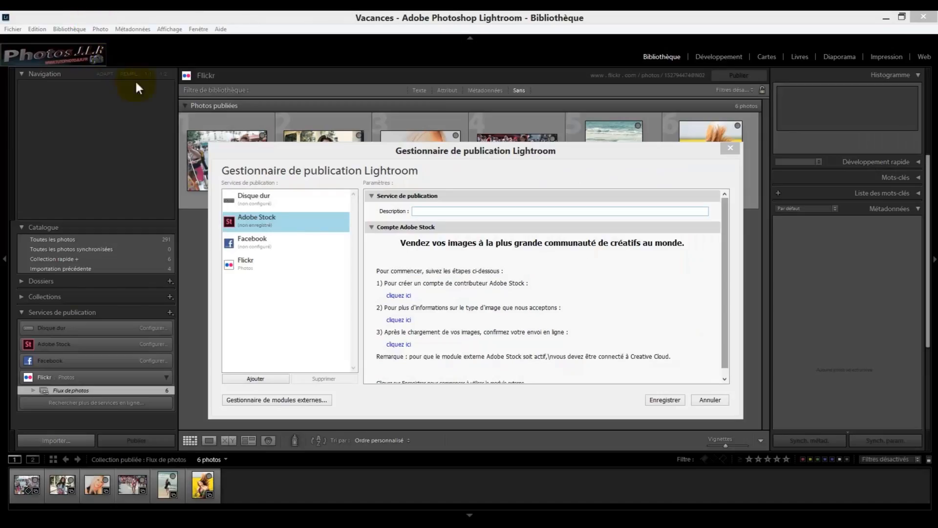